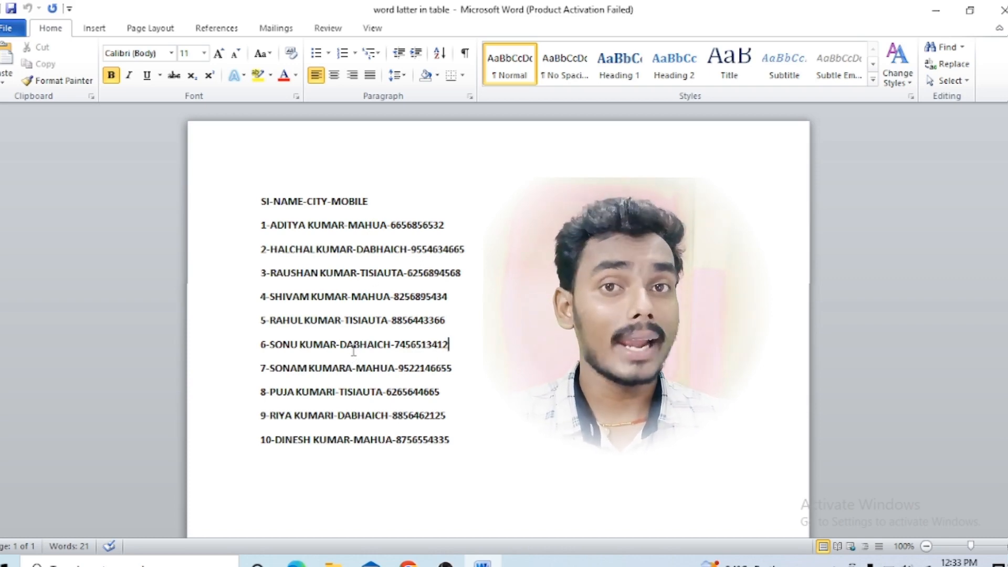
- Convert the entire SI-NAME-CITY-MOBILE list into a 4-column table with fixed Auto column width, separating the text at hyphens
key(ctrl+a)
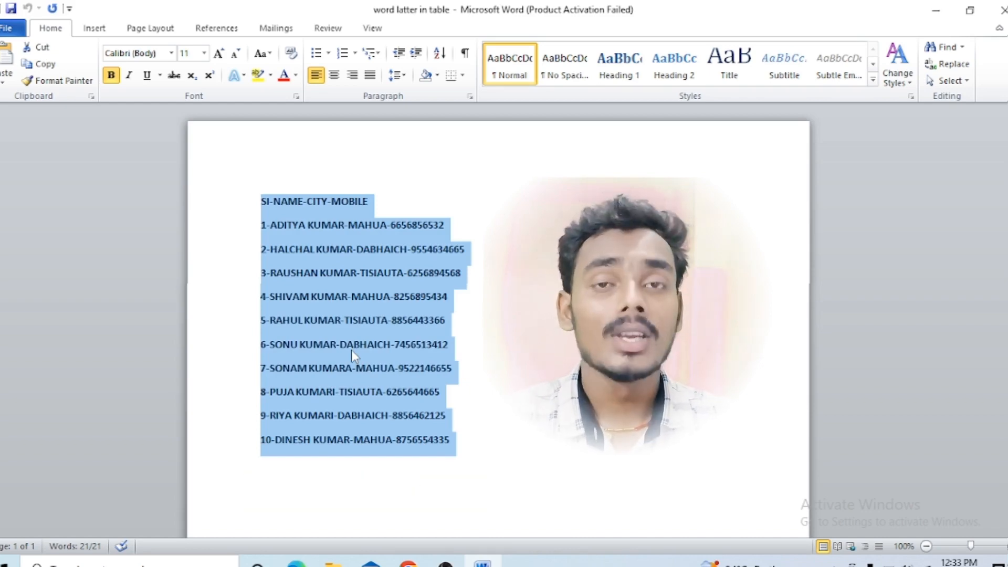
key(alt)
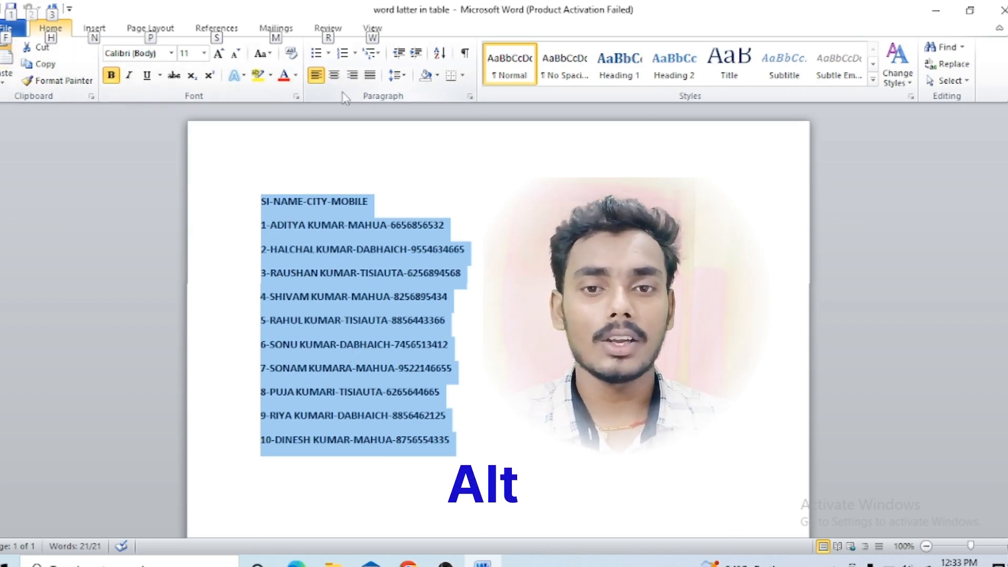
key(n)
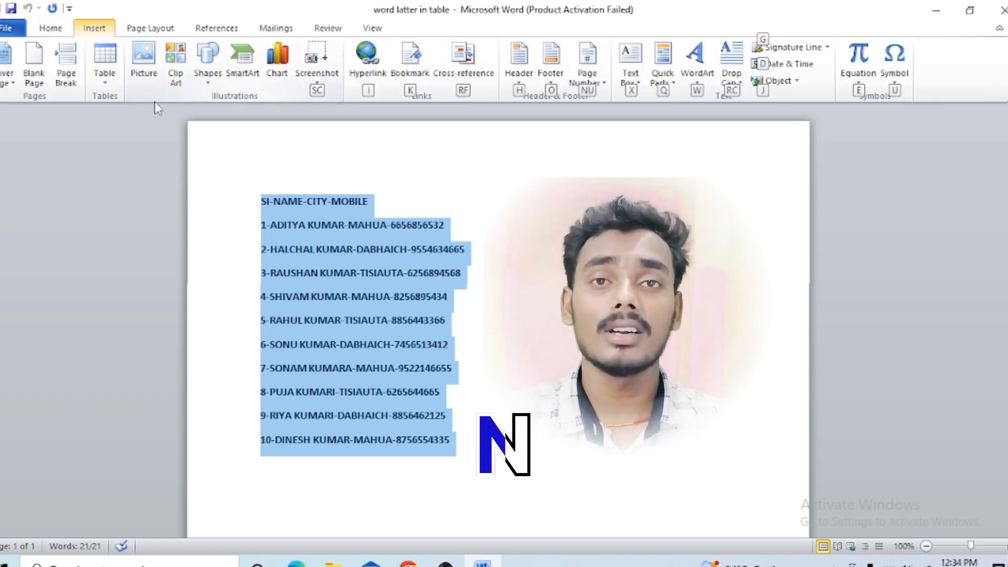
key(t)
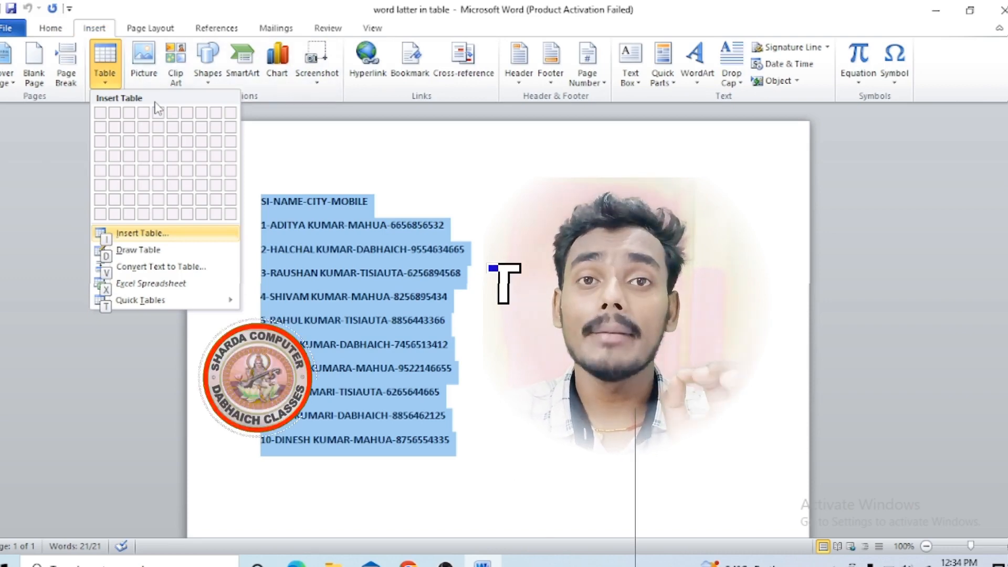
key(v)
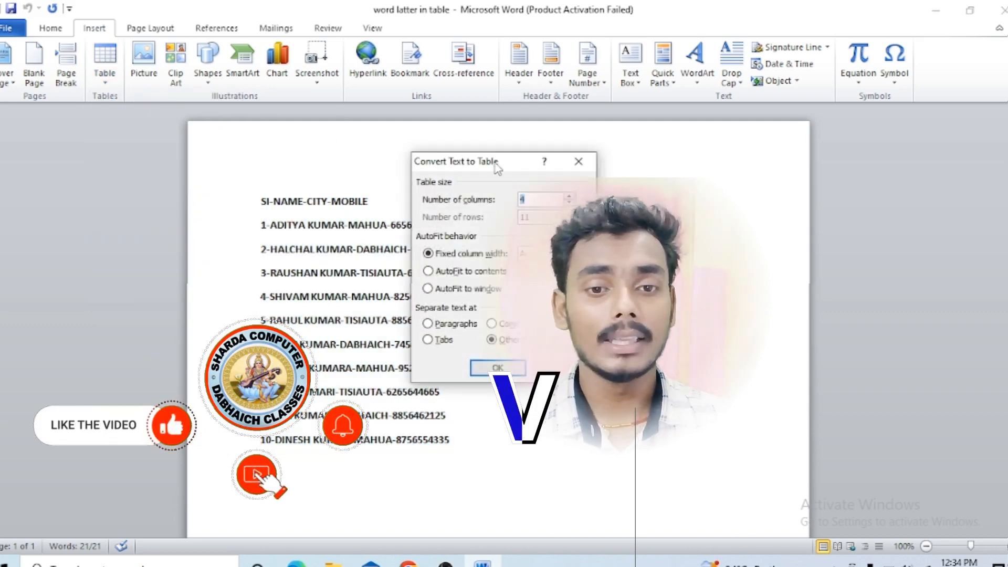
drag(495, 166, 376, 185)
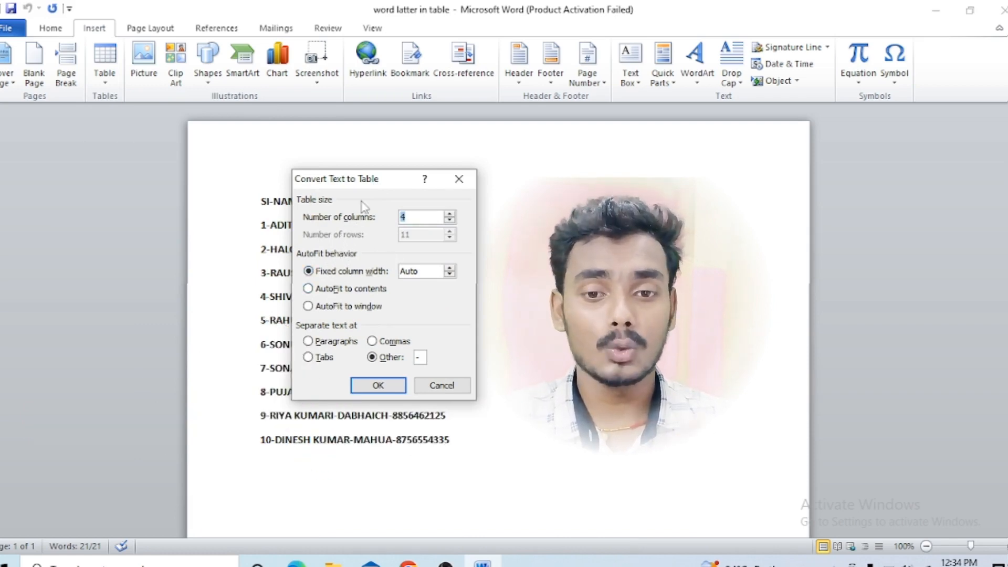
drag(369, 182, 554, 180)
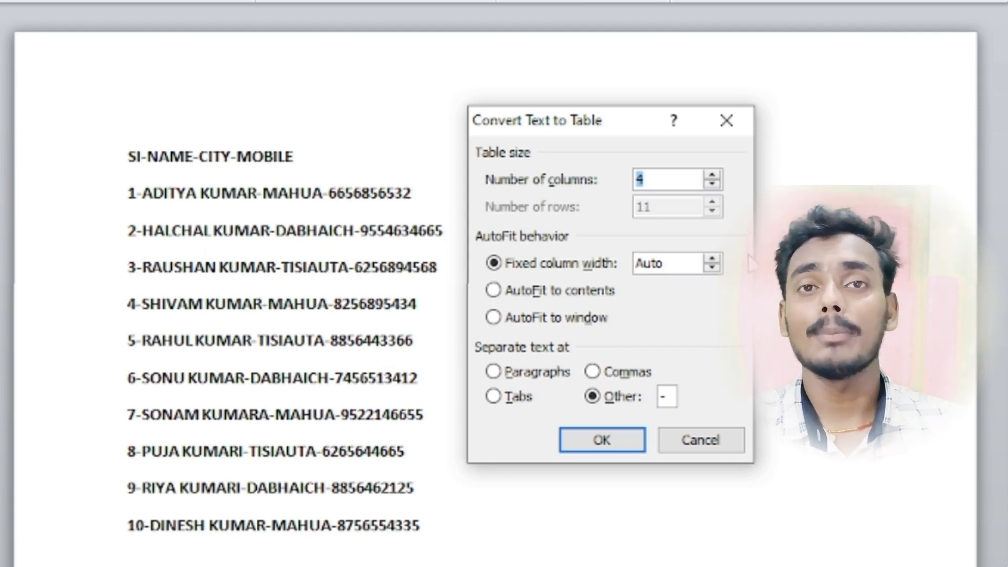
click(599, 440)
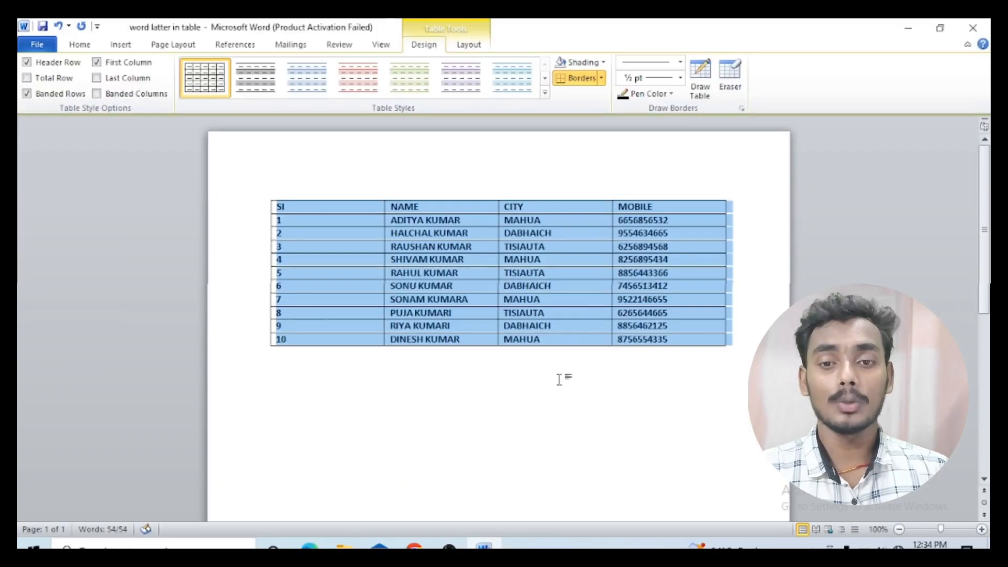
click(546, 407)
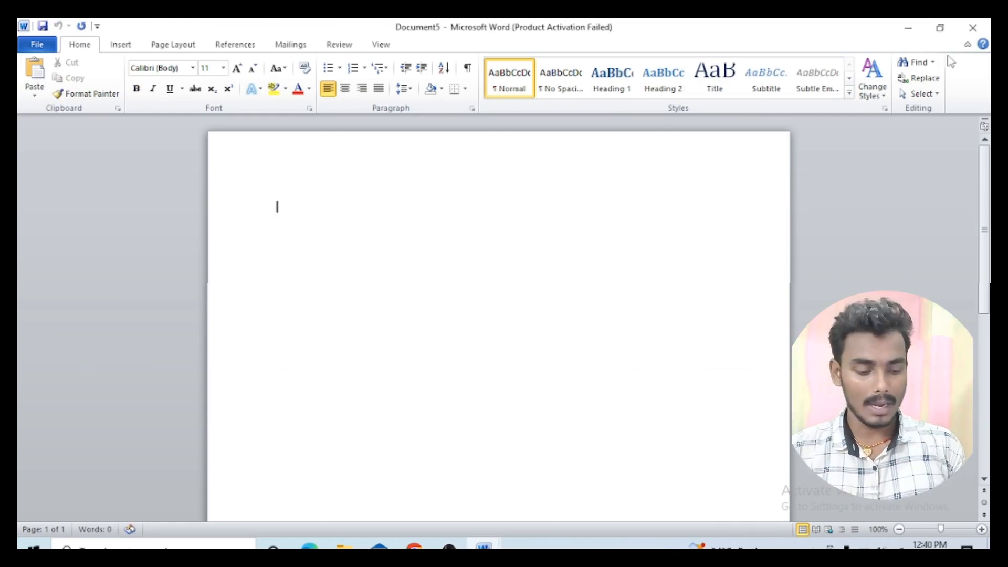
- In the blank document, enter NAME, put an automatic dotted line beneath it from ***, and add a thin single line from ---
text(NAME)
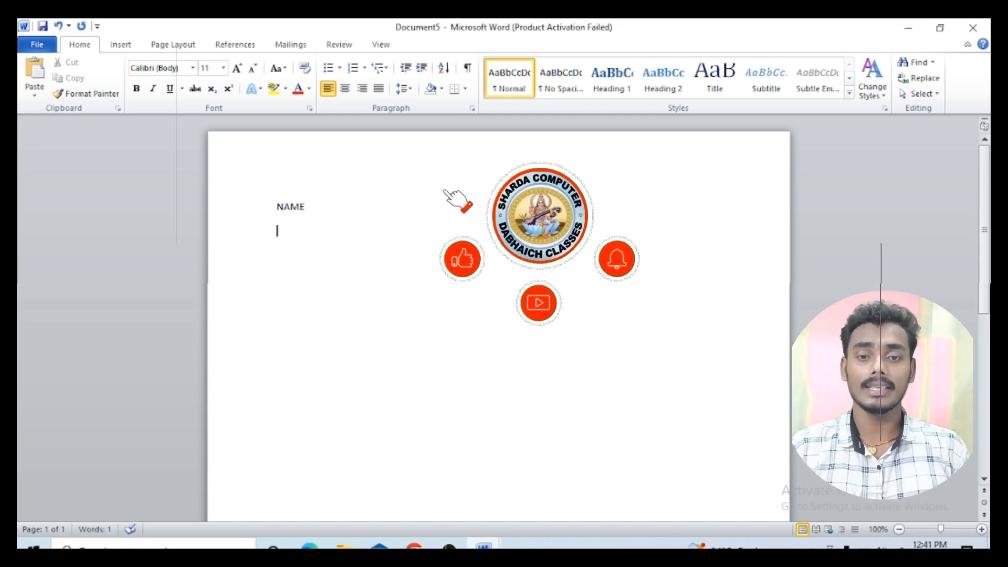
key(Return)
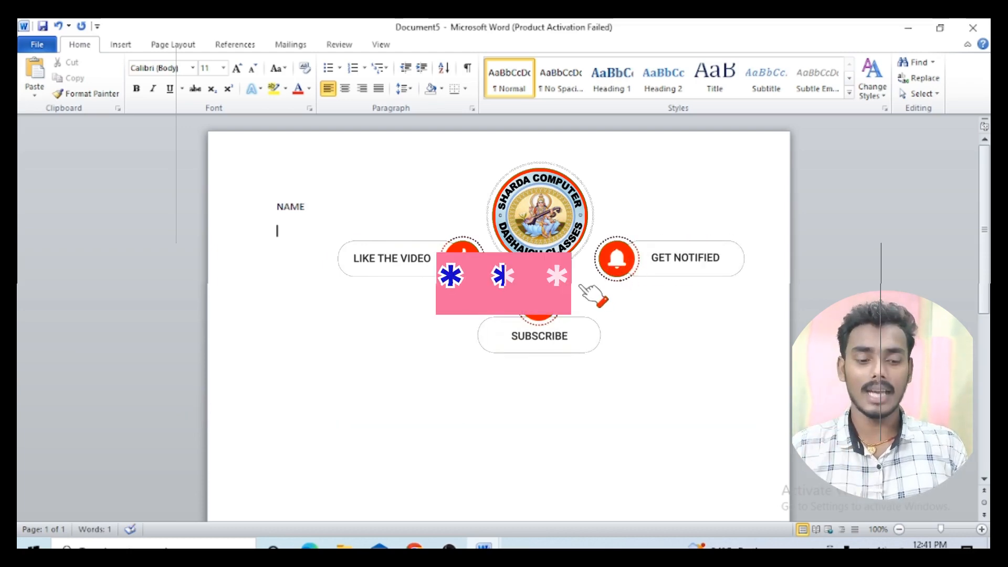
text(***)
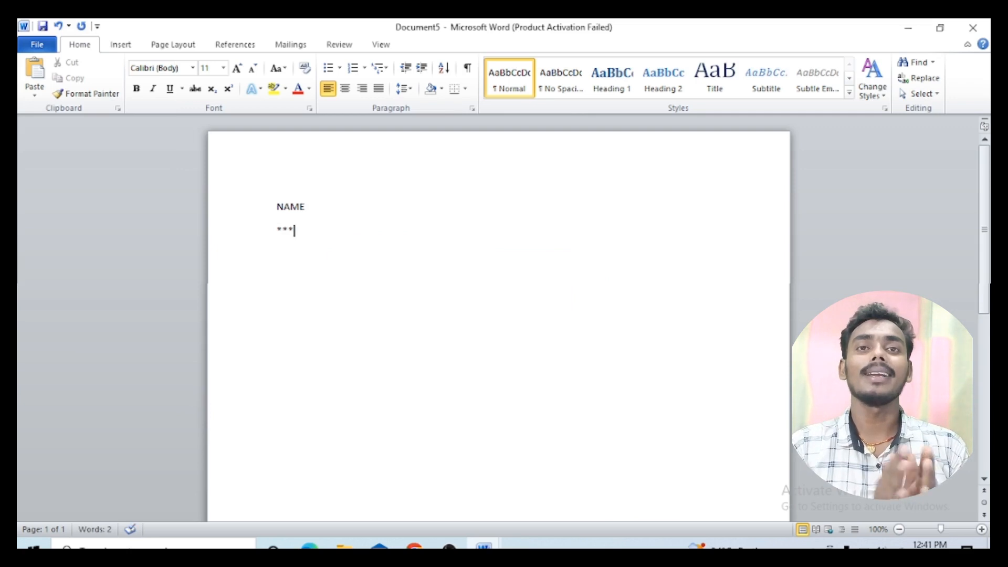
key(Return)
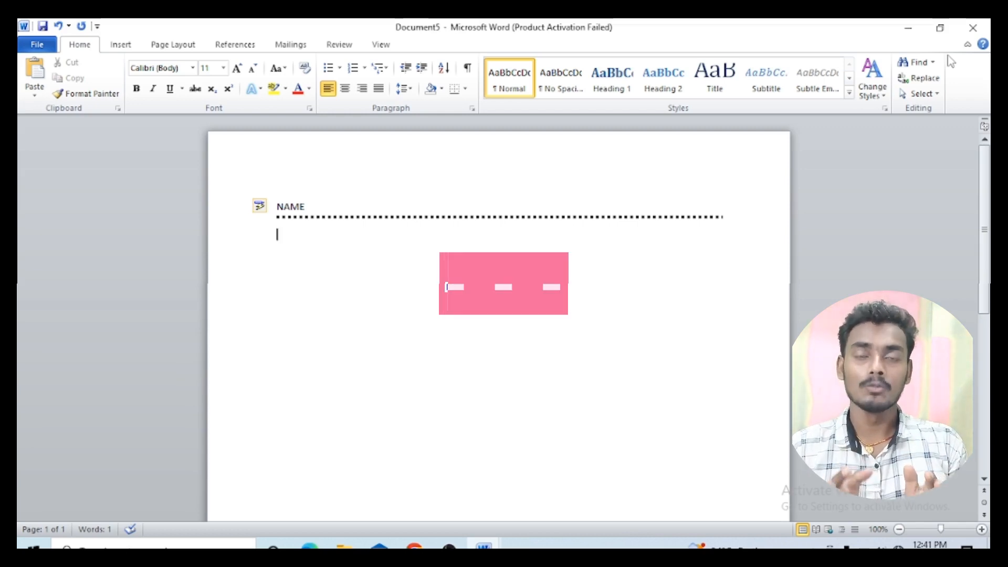
text(---)
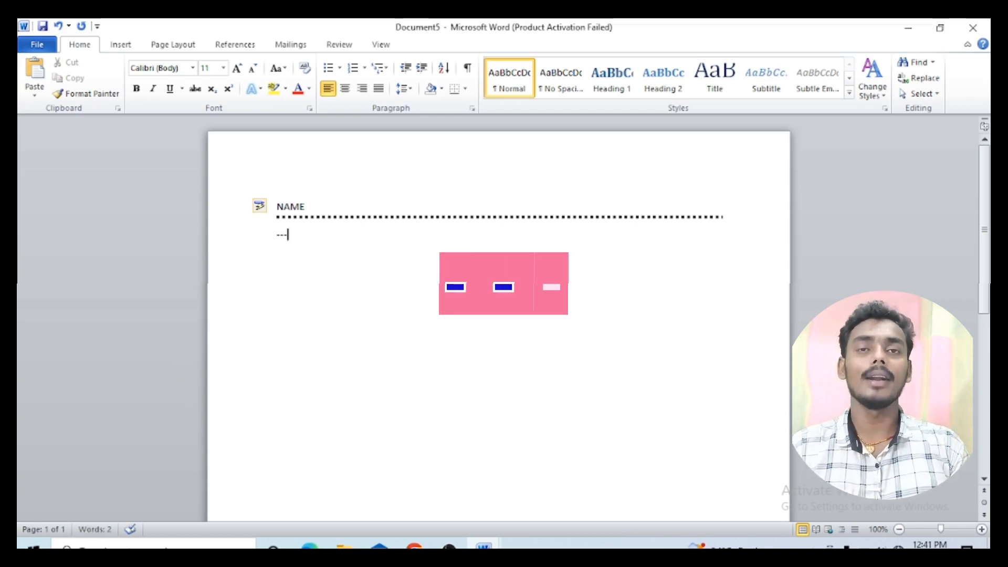
key(Return)
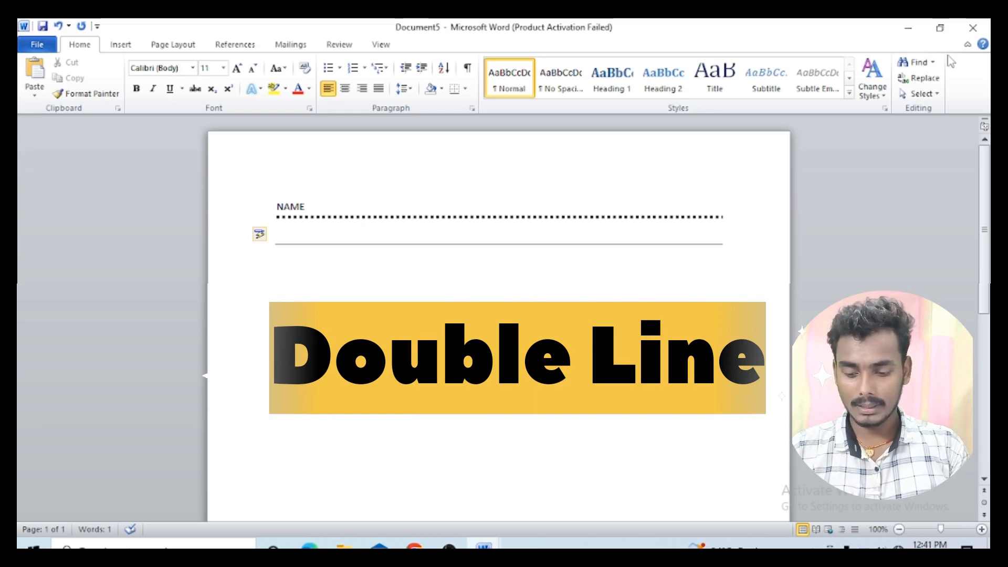
- Enter FATHER NAME below the thin line and underline it with an automatic double line made from ===
text(FATH)
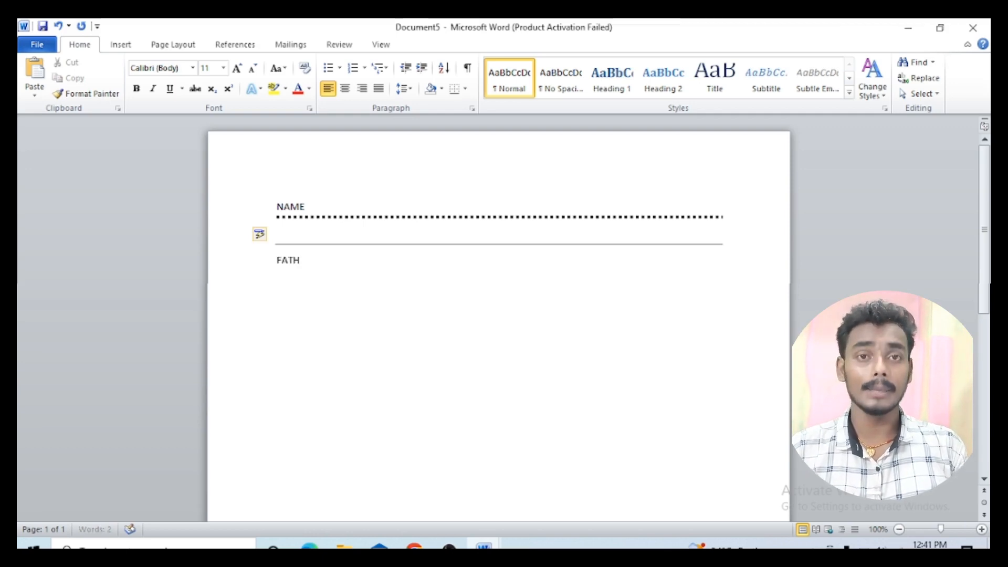
text(ER NAME)
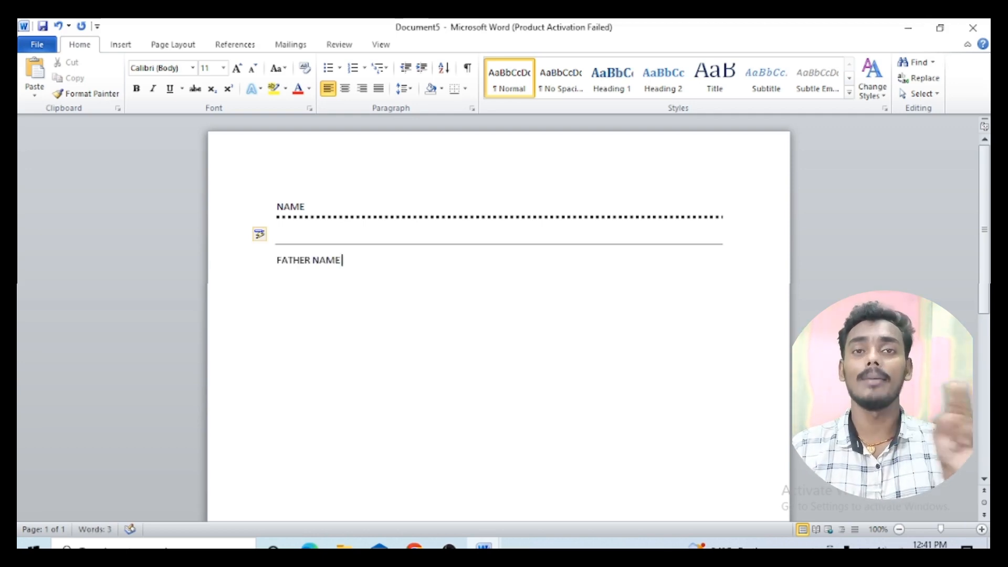
key(Return)
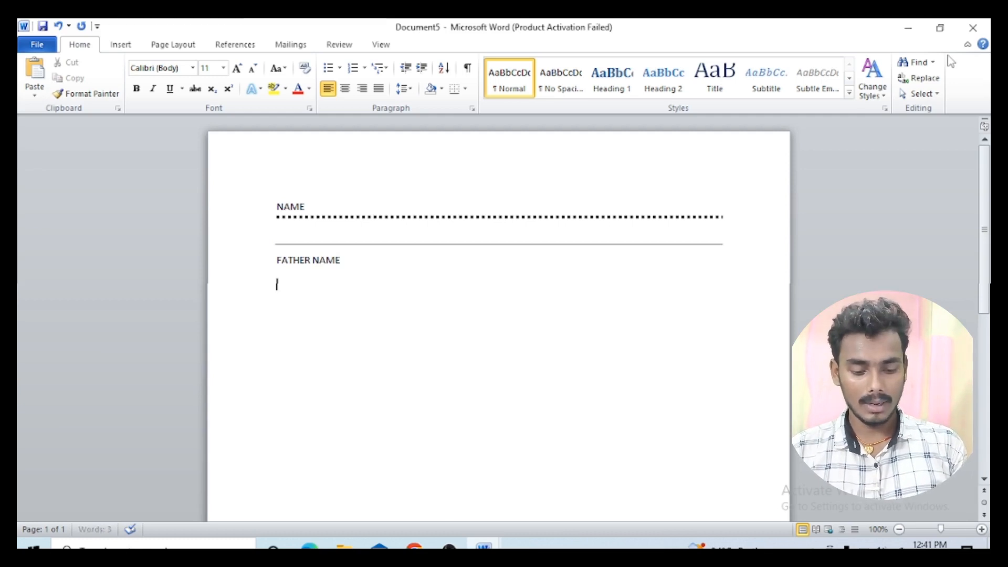
text(==)
key(BackSpace)
key(BackSpace)
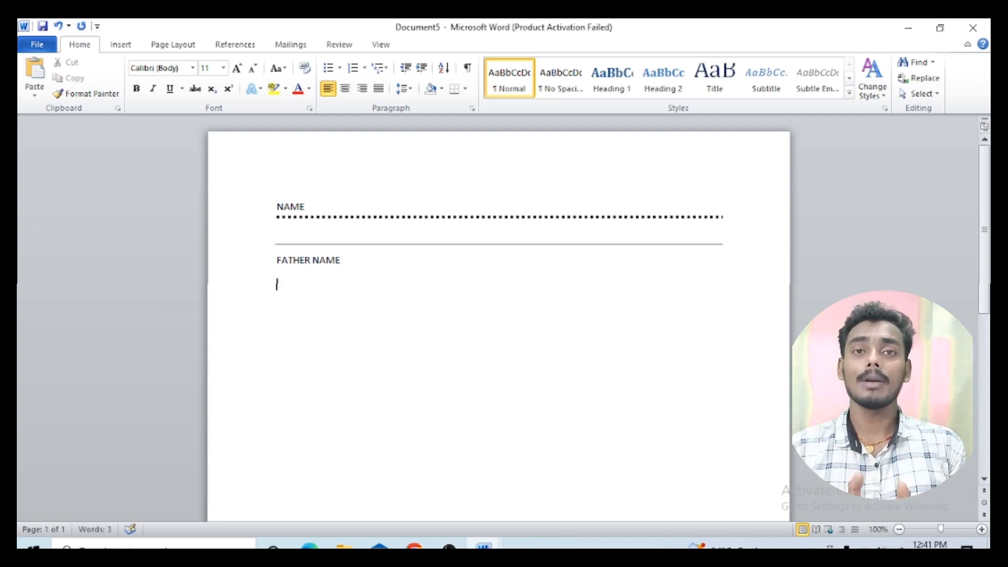
text(===)
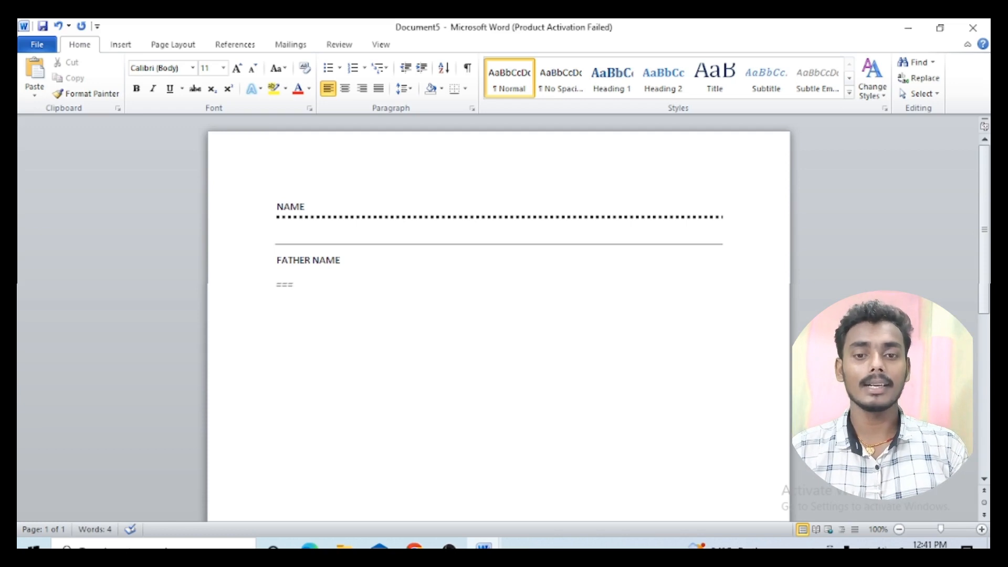
key(Return)
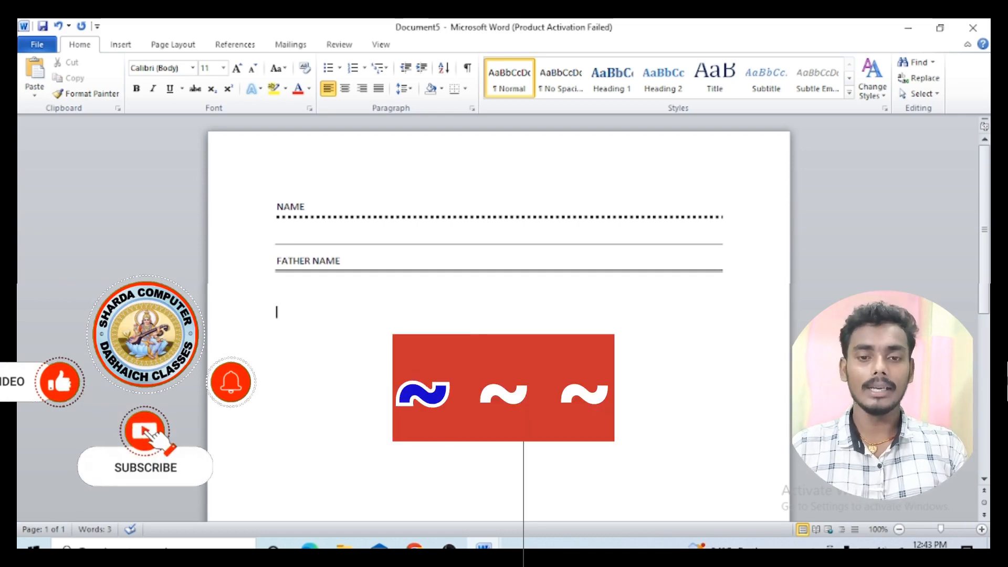
- Add an automatic wavy line from ~~~ and a thick triple line from ### below FATHER NAME, followed by a blank line
text(~~~)
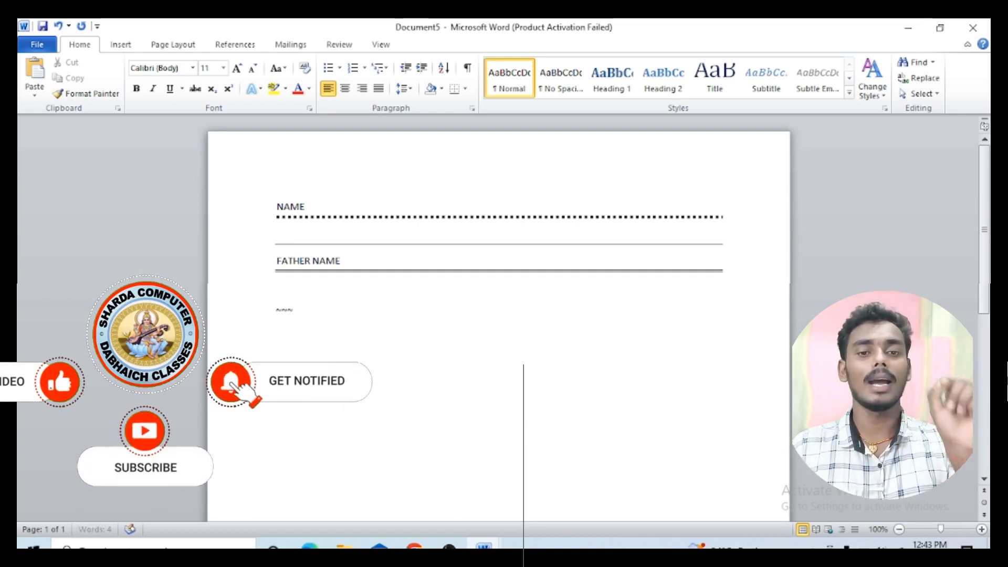
key(Return)
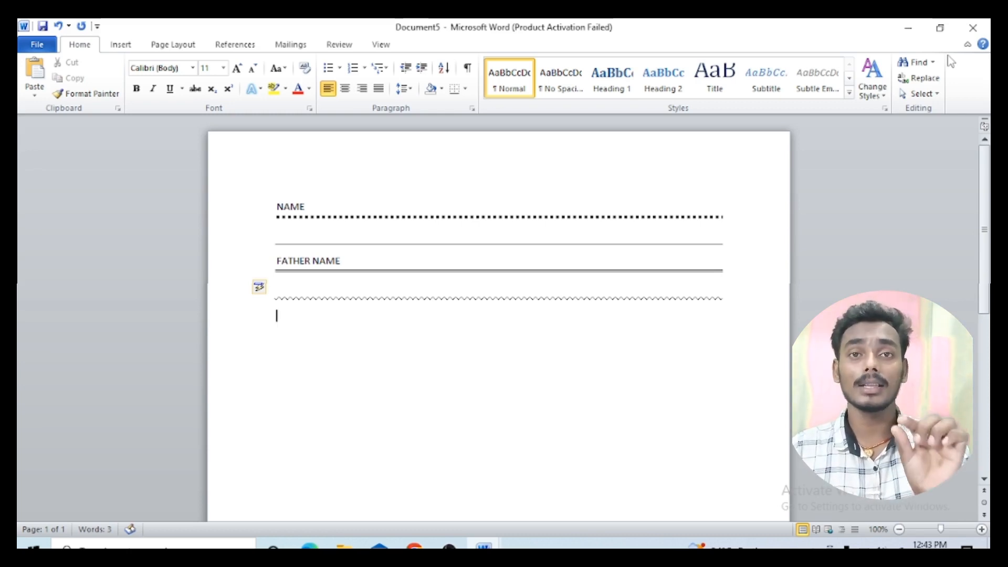
text(###)
key(Return)
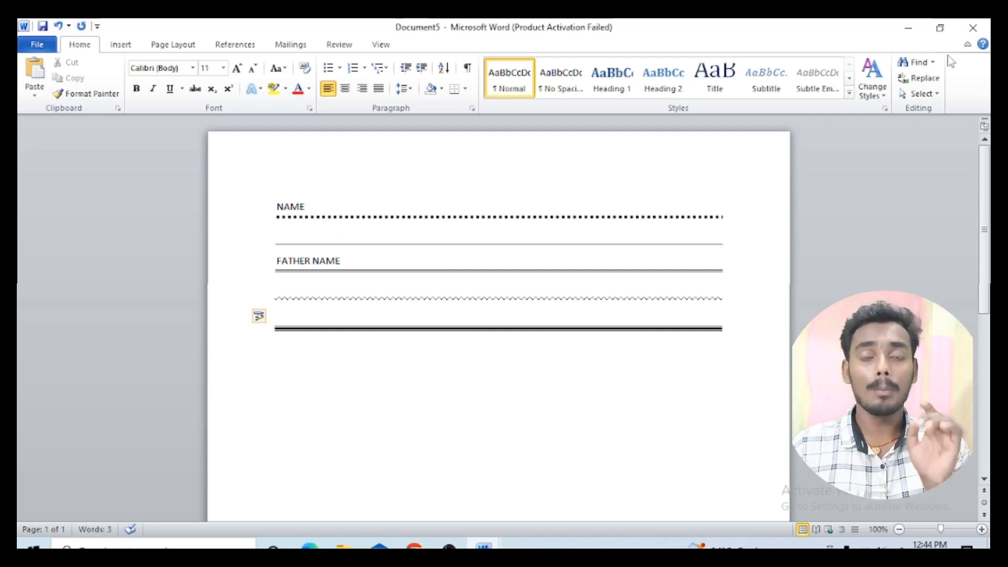
key(Return)
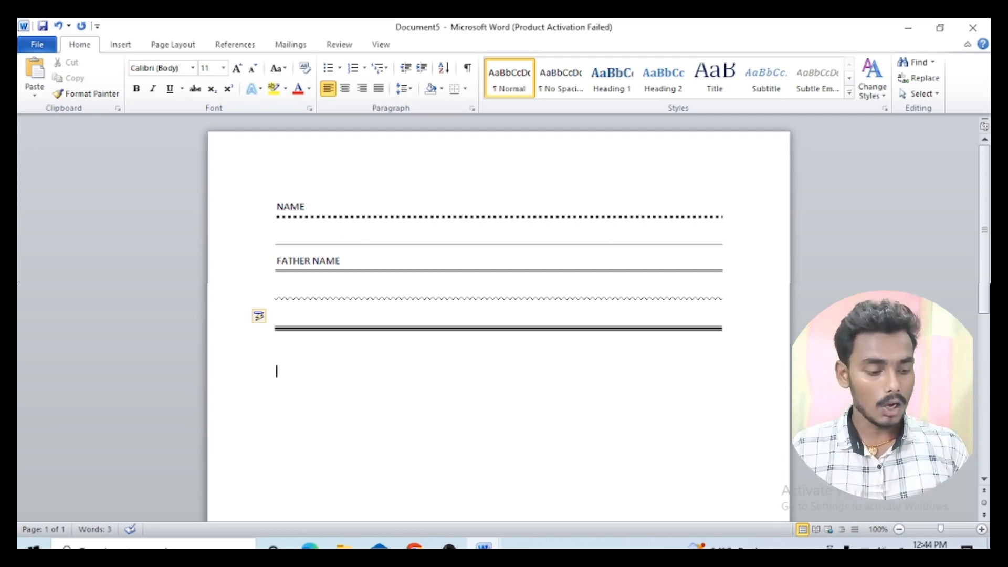
- Create a three-column table below the triple line by entering a row of plus signs separated by hyphens
text(#)
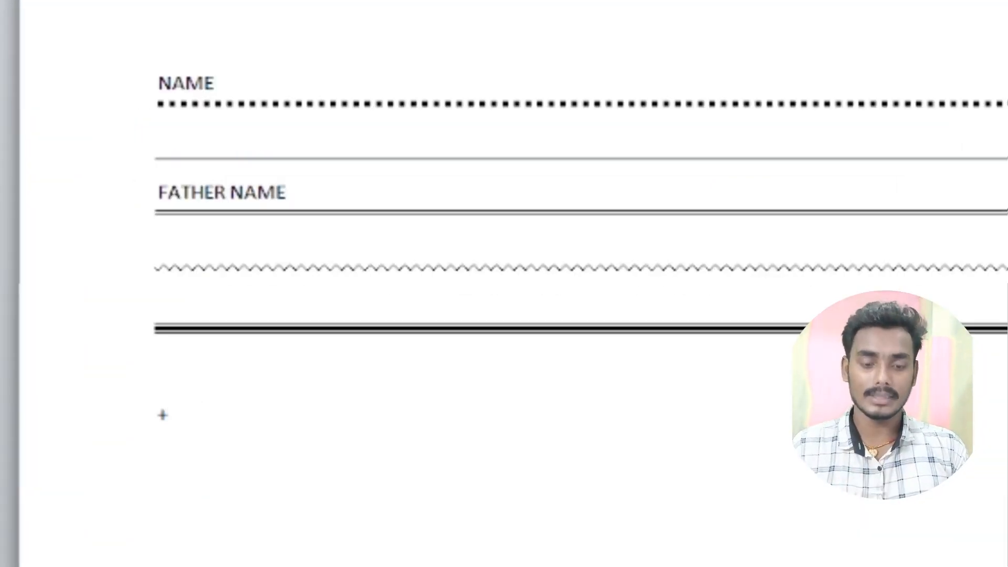
text(#)
text(--)
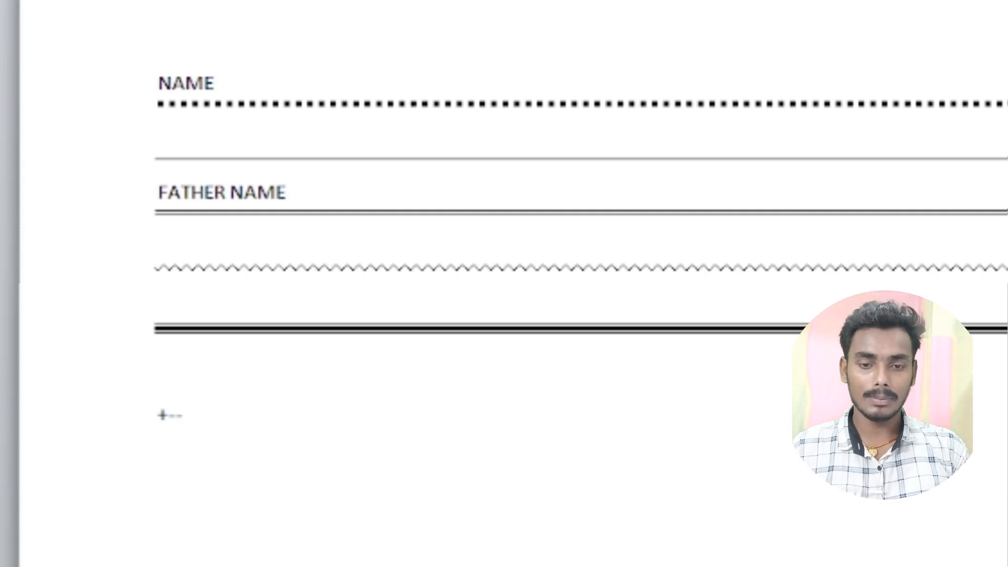
text(+--)
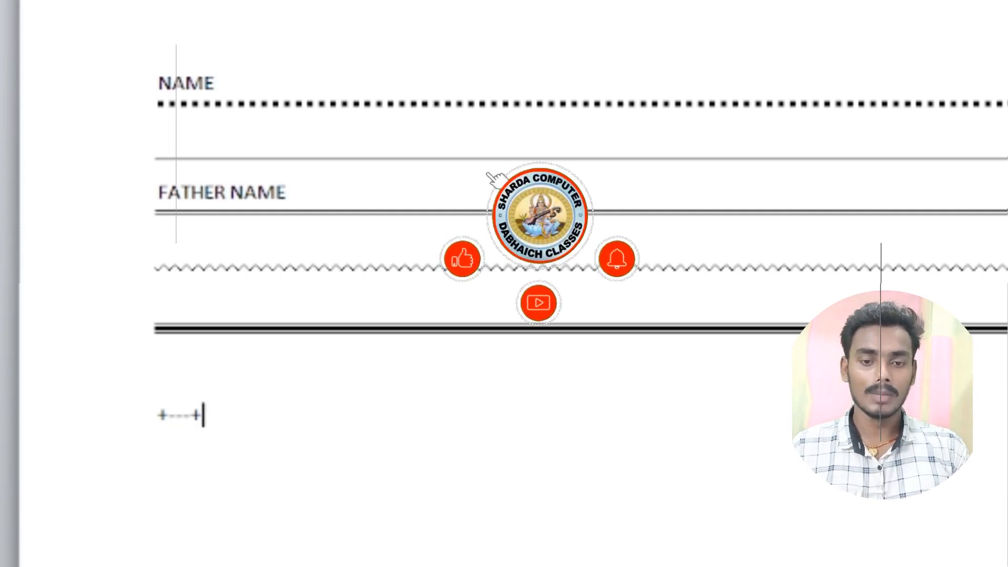
text(-+___)
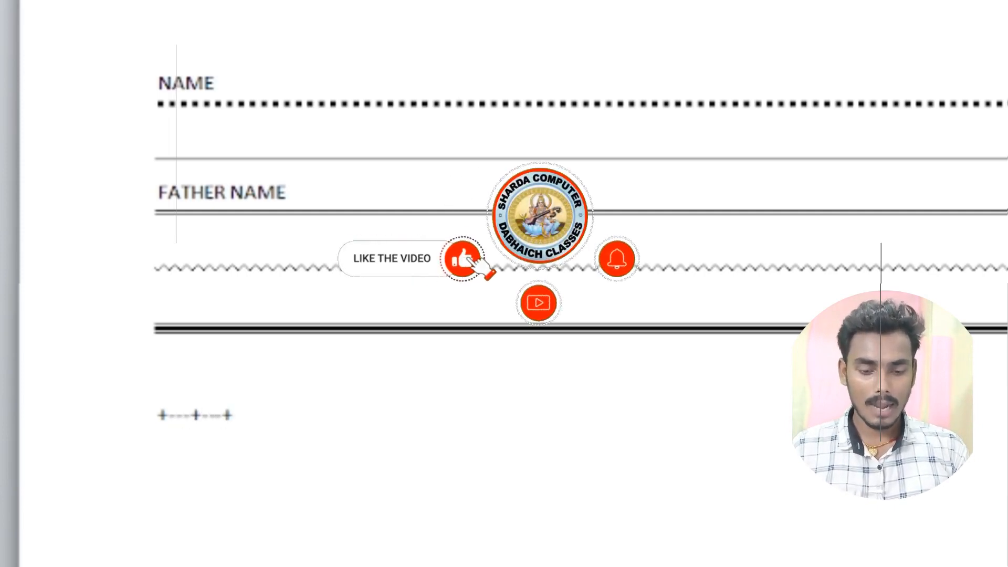
key(BackSpace)
key(BackSpace)
key(BackSpace)
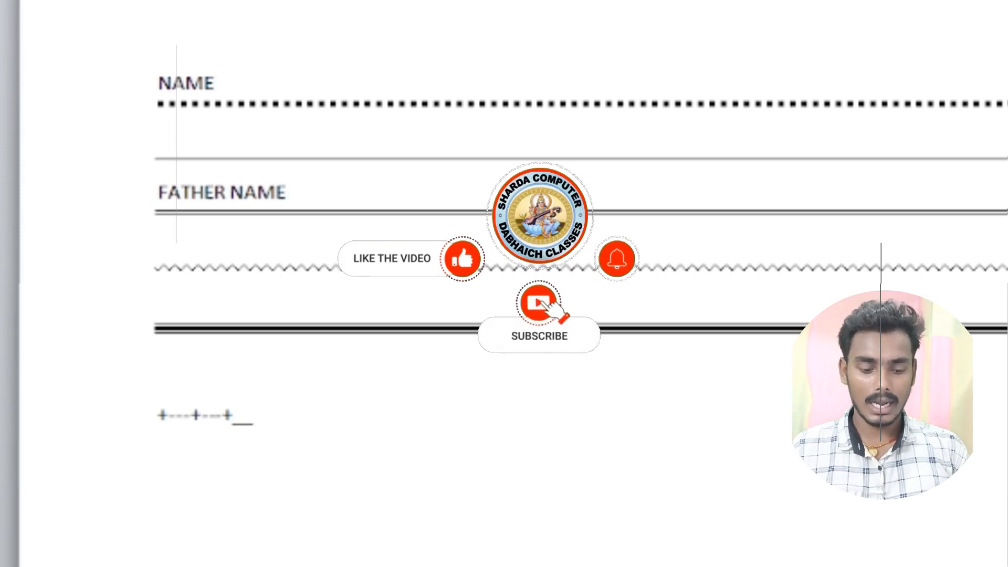
text(--+)
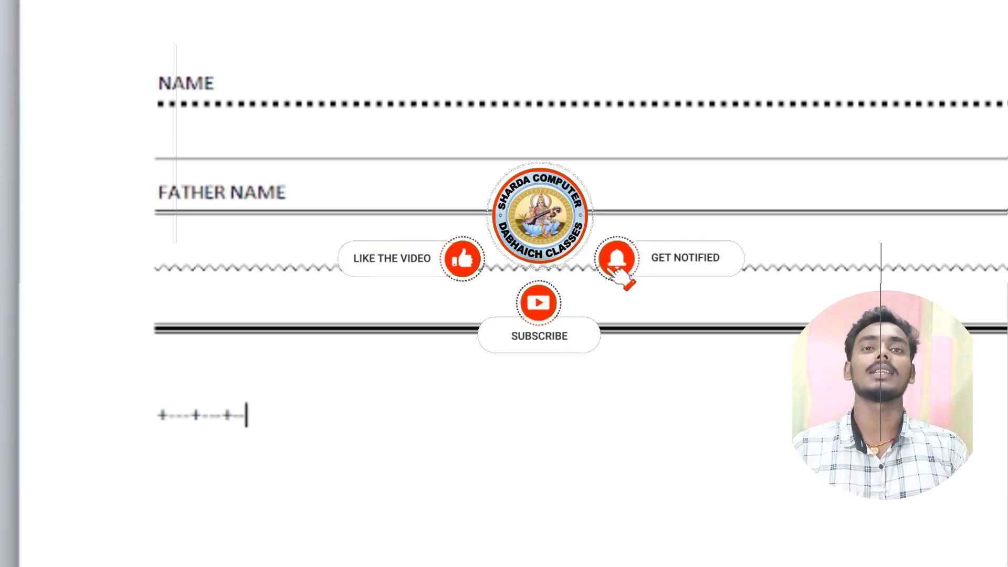
key(Return)
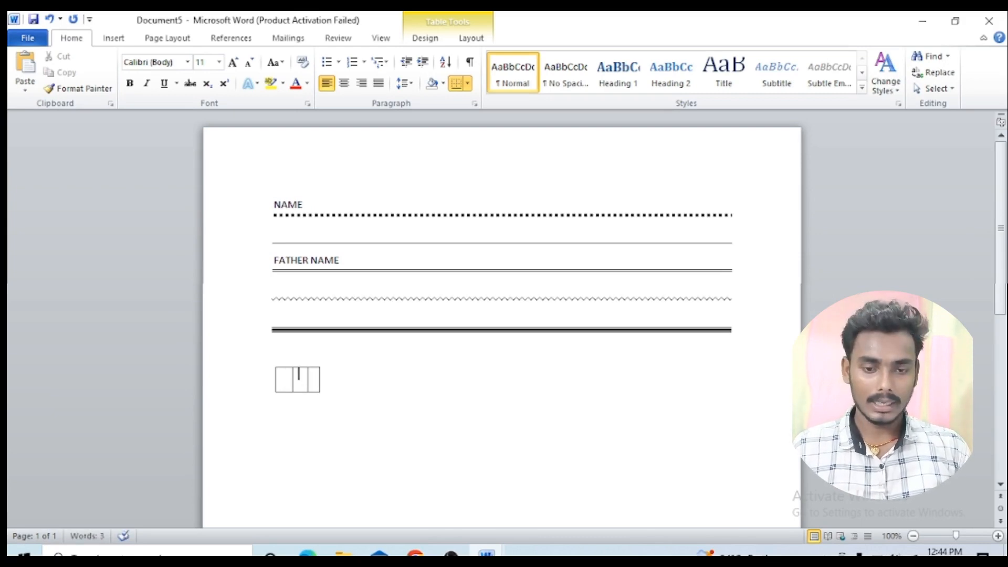
- Make the table's first row taller by adding three blank lines in one of its cells
key(Return)
key(Return)
key(Return)
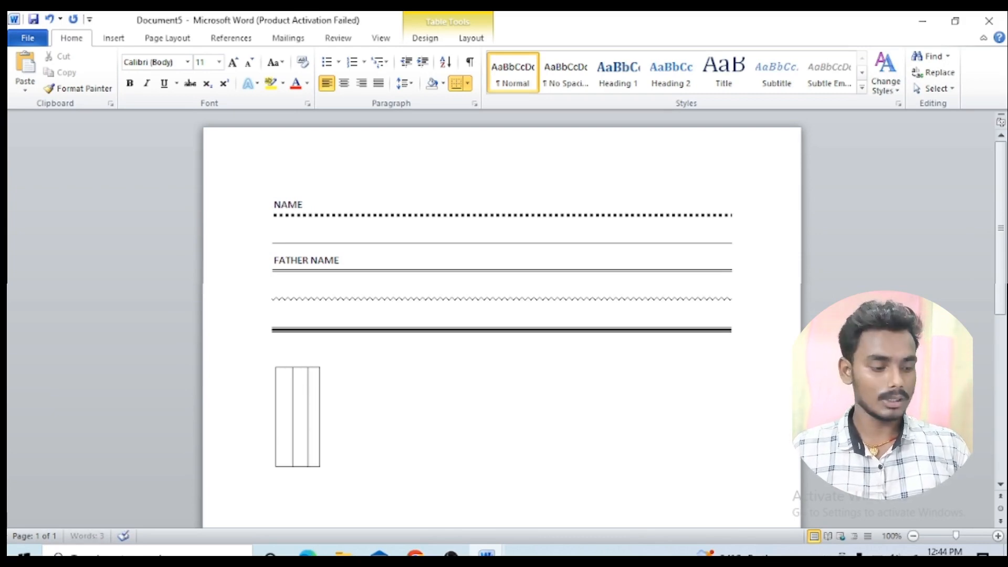
- Add a second row to the table and make it taller with blank lines in its cells
key(Tab)
key(Return)
key(Return)
key(Return)
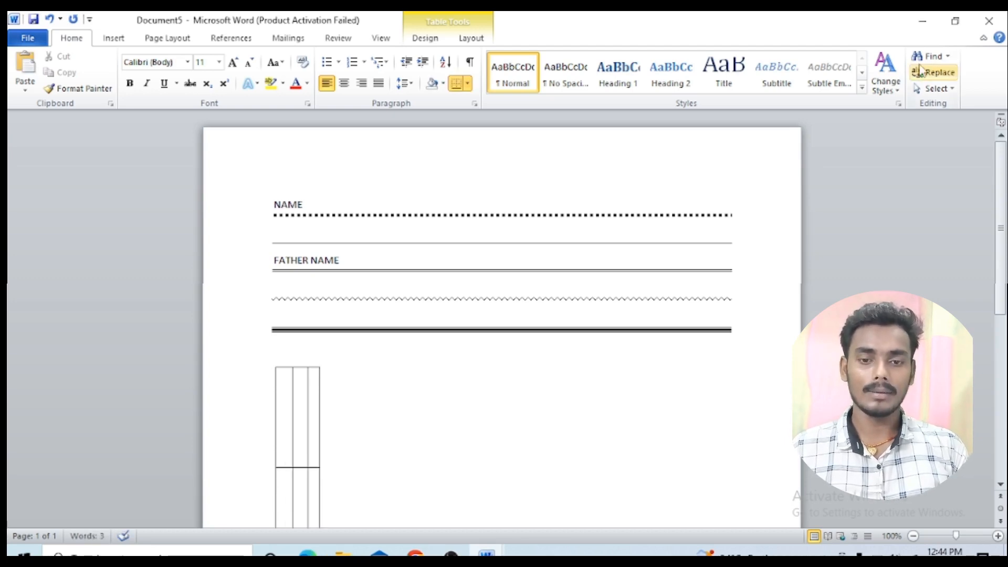
scroll(877, 53, down, 4)
scroll(315, 443, down, 5)
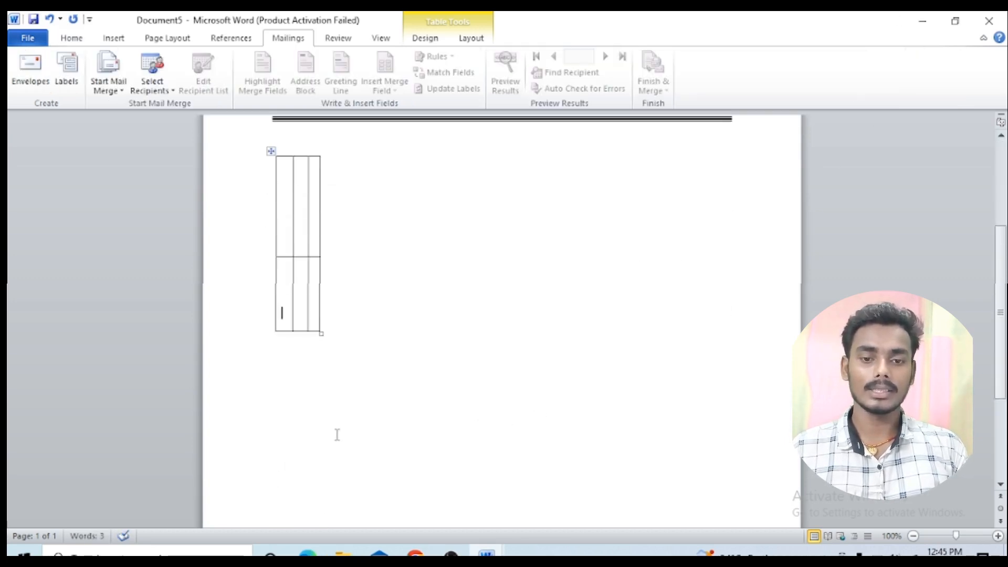
key(Return)
key(Return)
key(Return)
key(Return)
key(Return)
key(Return)
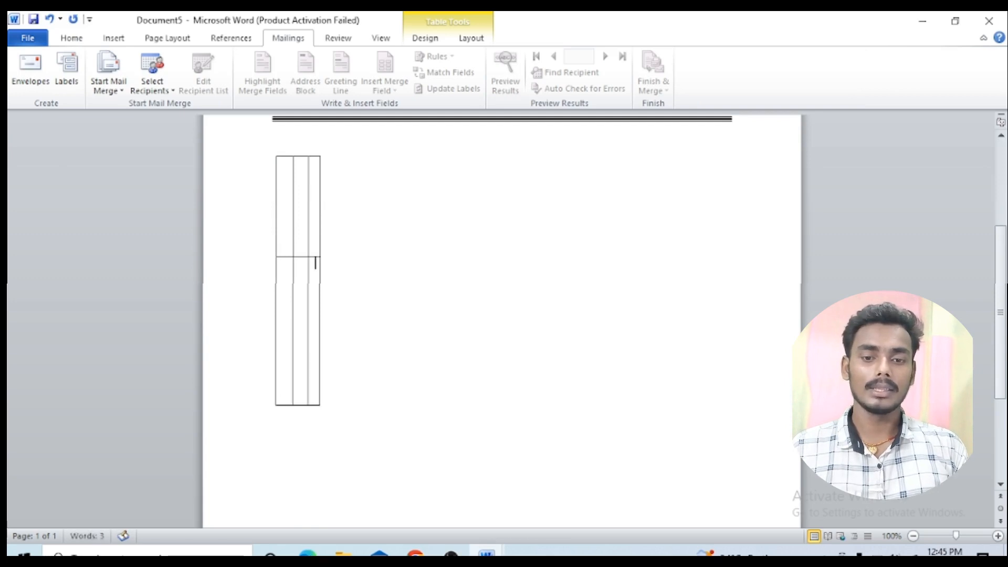
- Extend the table with several more single-line rows at its end
key(Tab)
key(Tab)
key(Tab)
key(Tab)
key(Tab)
key(Tab)
key(Tab)
key(Tab)
key(Tab)
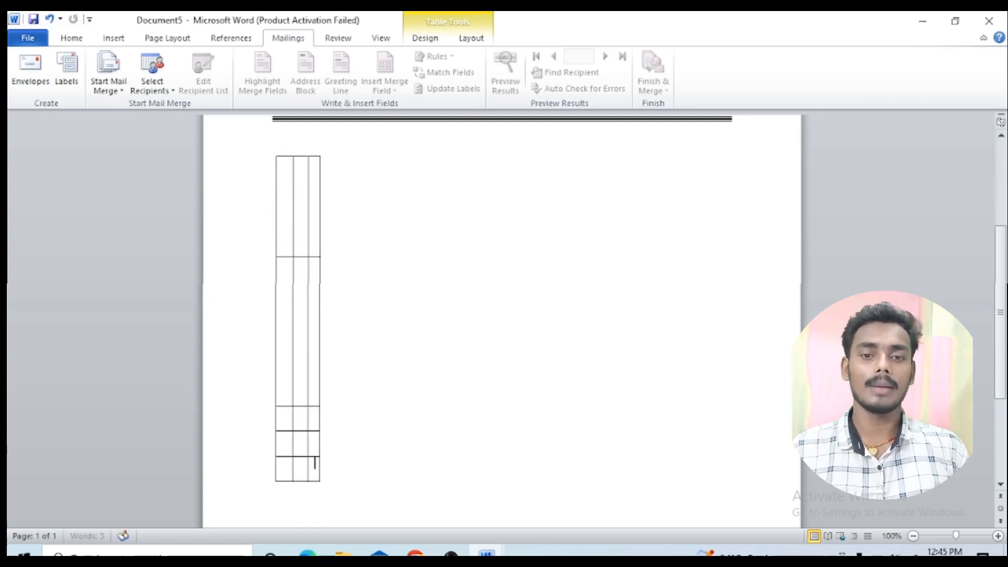
key(Tab)
key(Tab)
key(Tab)
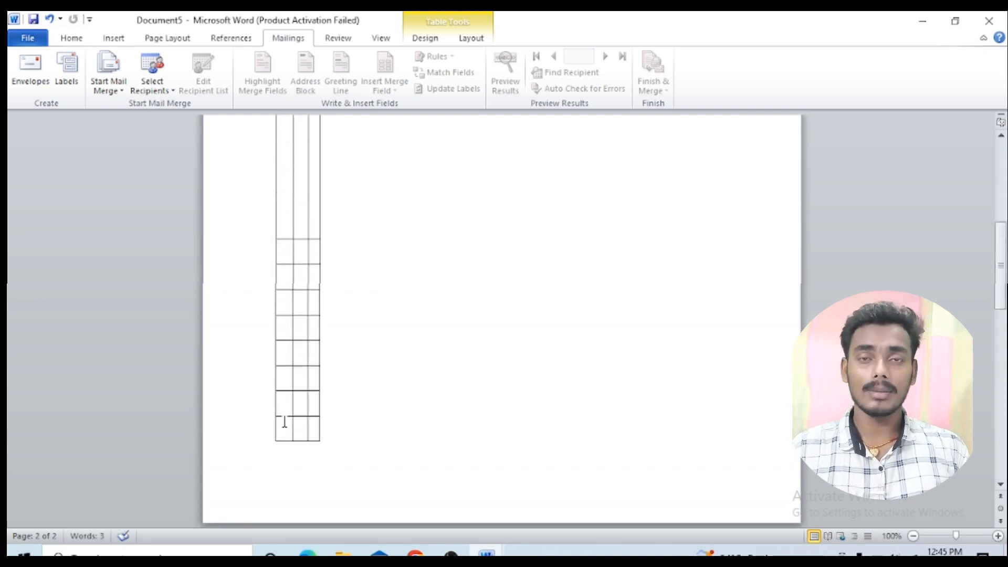
scroll(282, 423, up, 8)
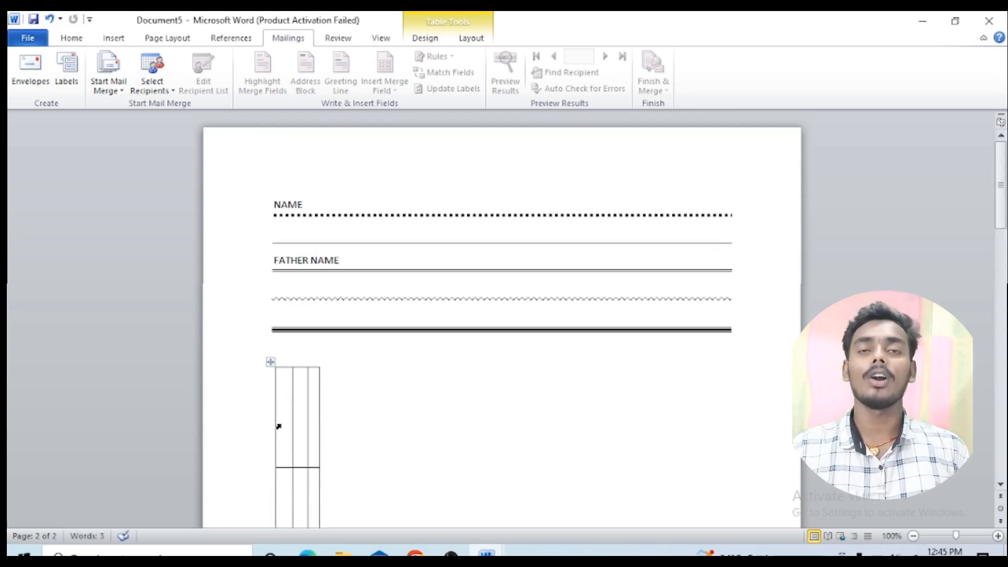